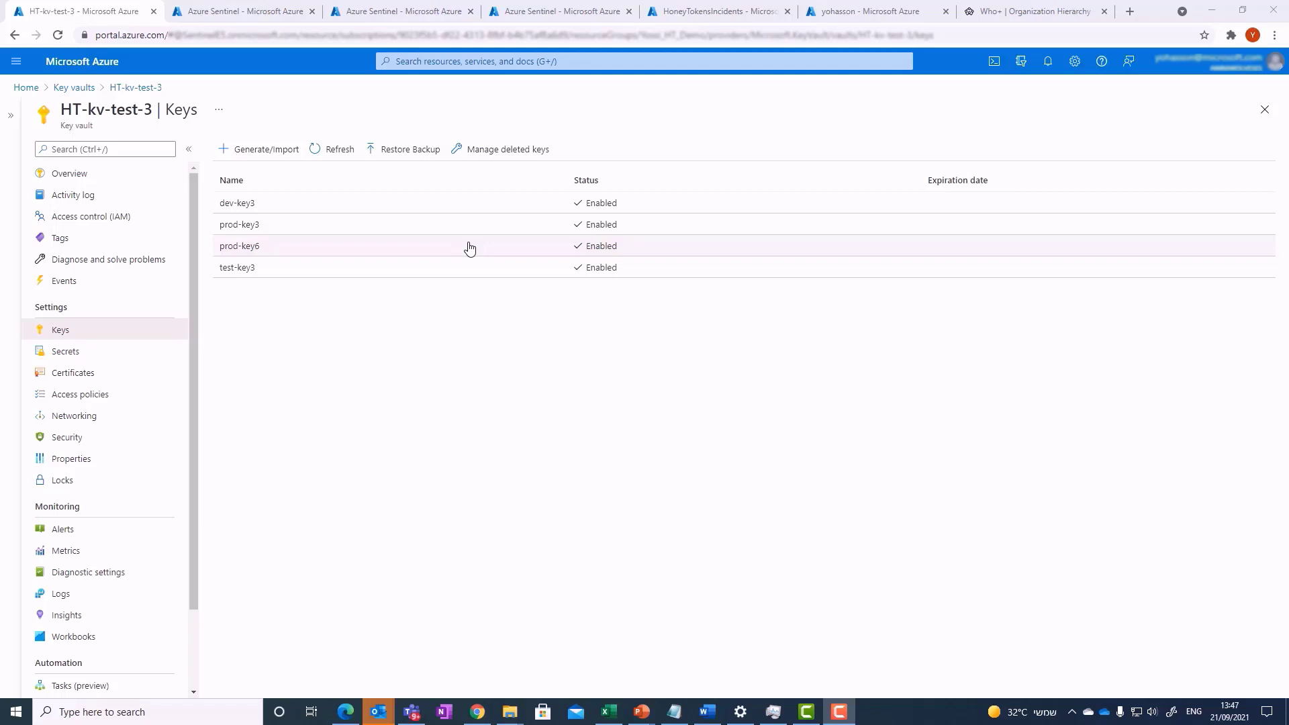
- Download the public key of prod-key6's current version as a PEM file
{"action": "left_click", "coordinate": [469, 248]}
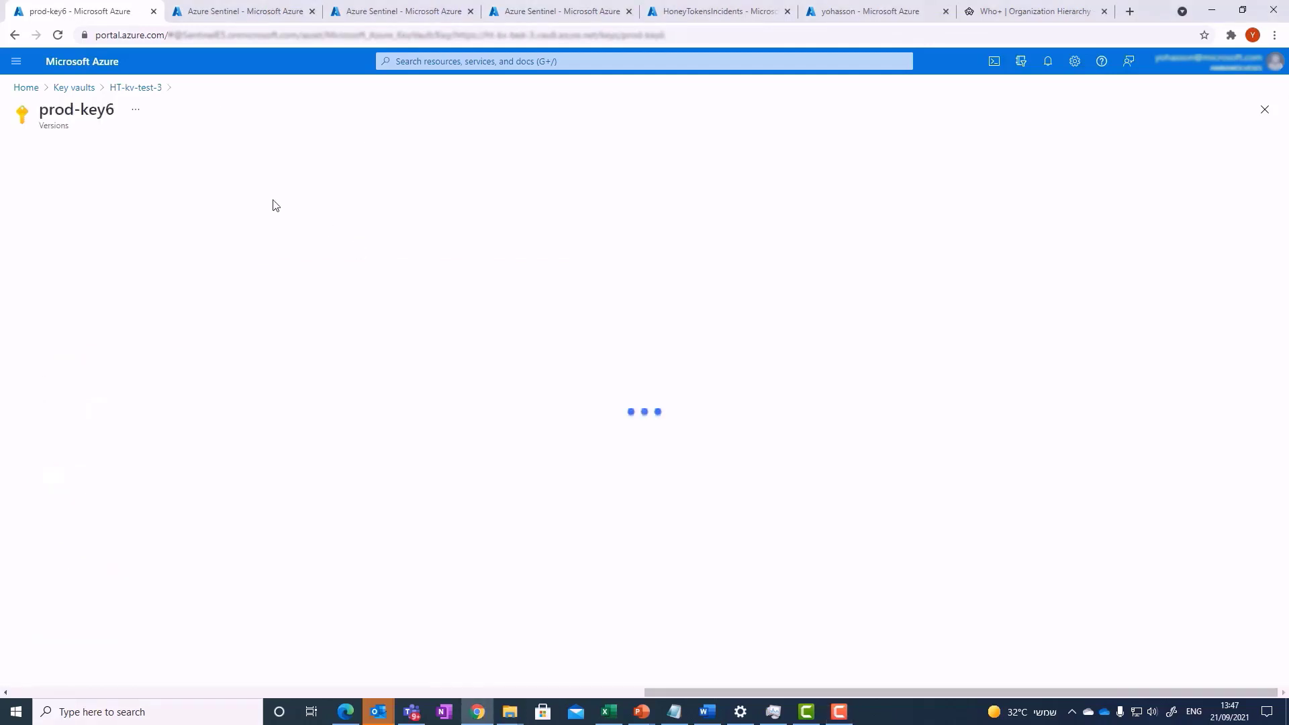
{"action": "left_click", "coordinate": [127, 226]}
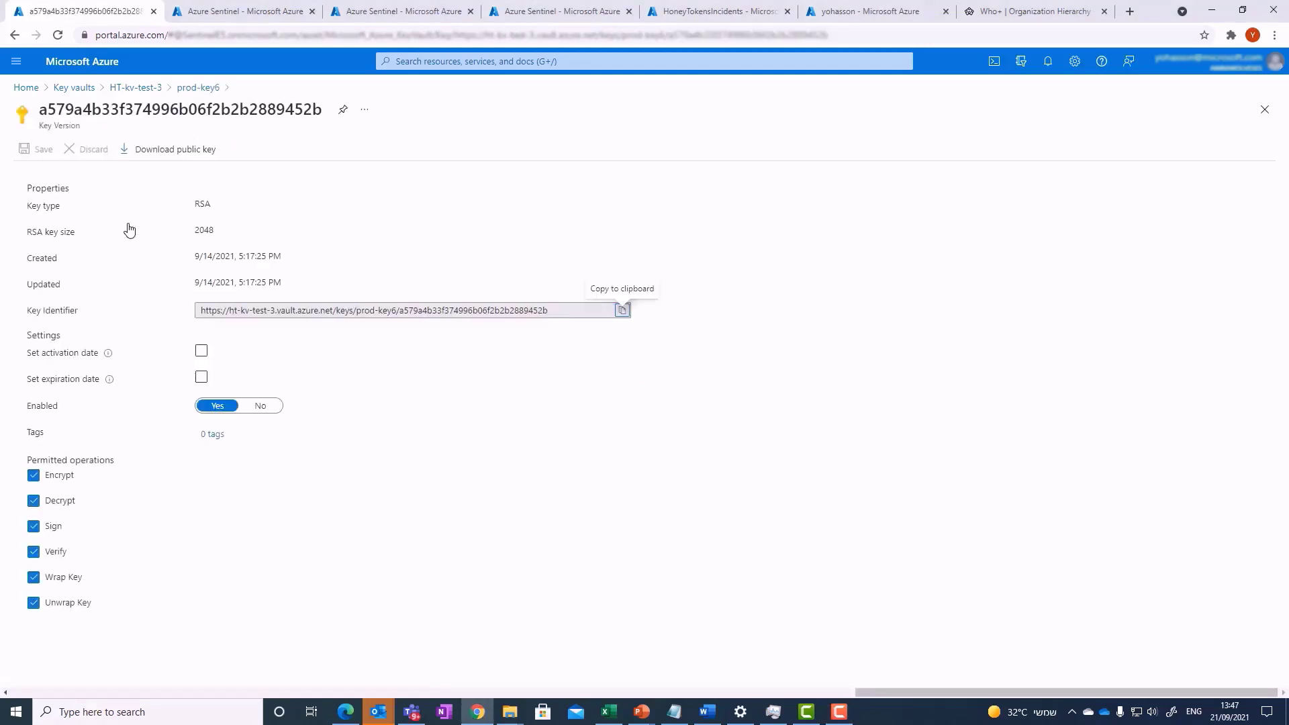
{"action": "left_click", "coordinate": [179, 146]}
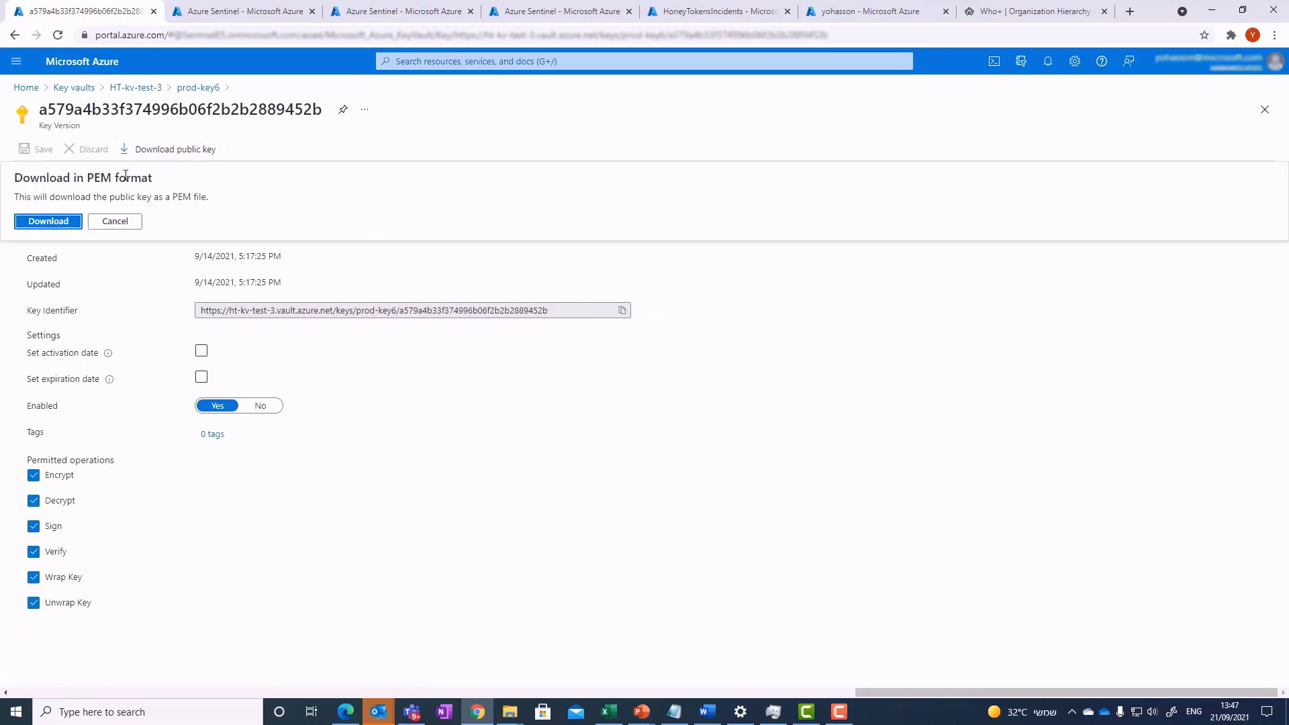
{"action": "left_click", "coordinate": [49, 222]}
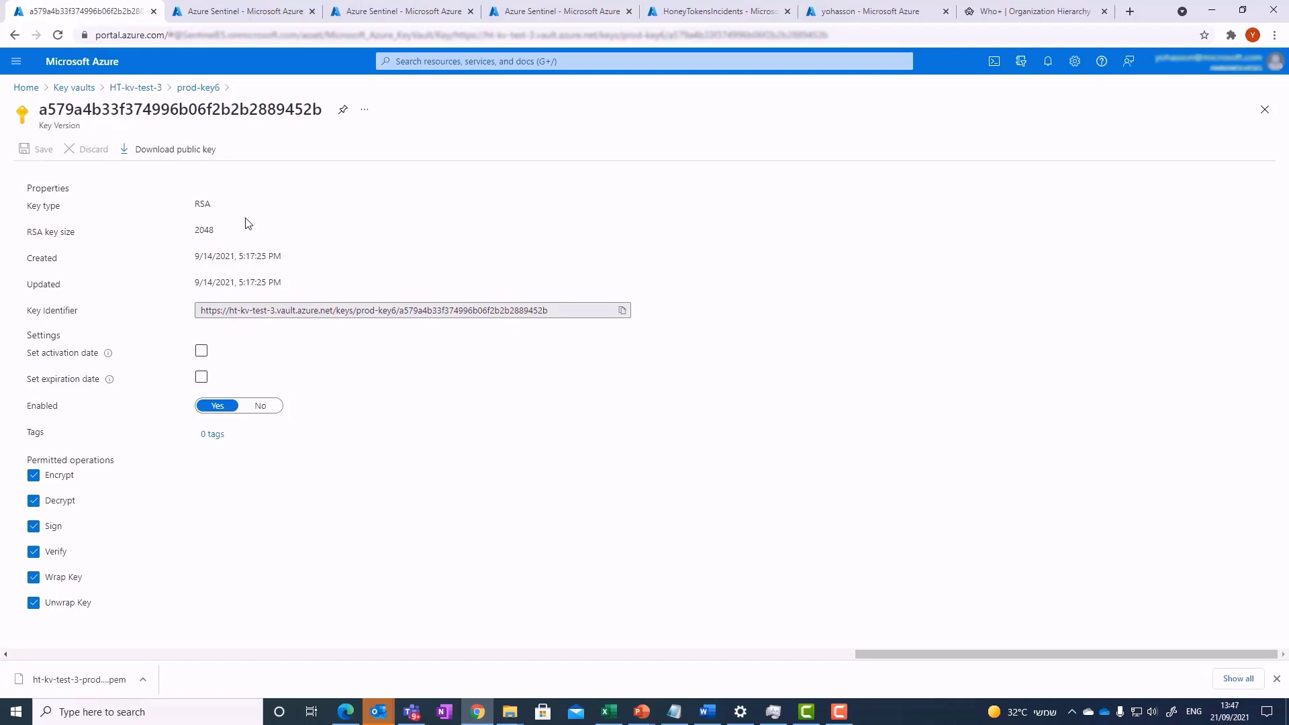
{"action": "left_click", "coordinate": [253, 20]}
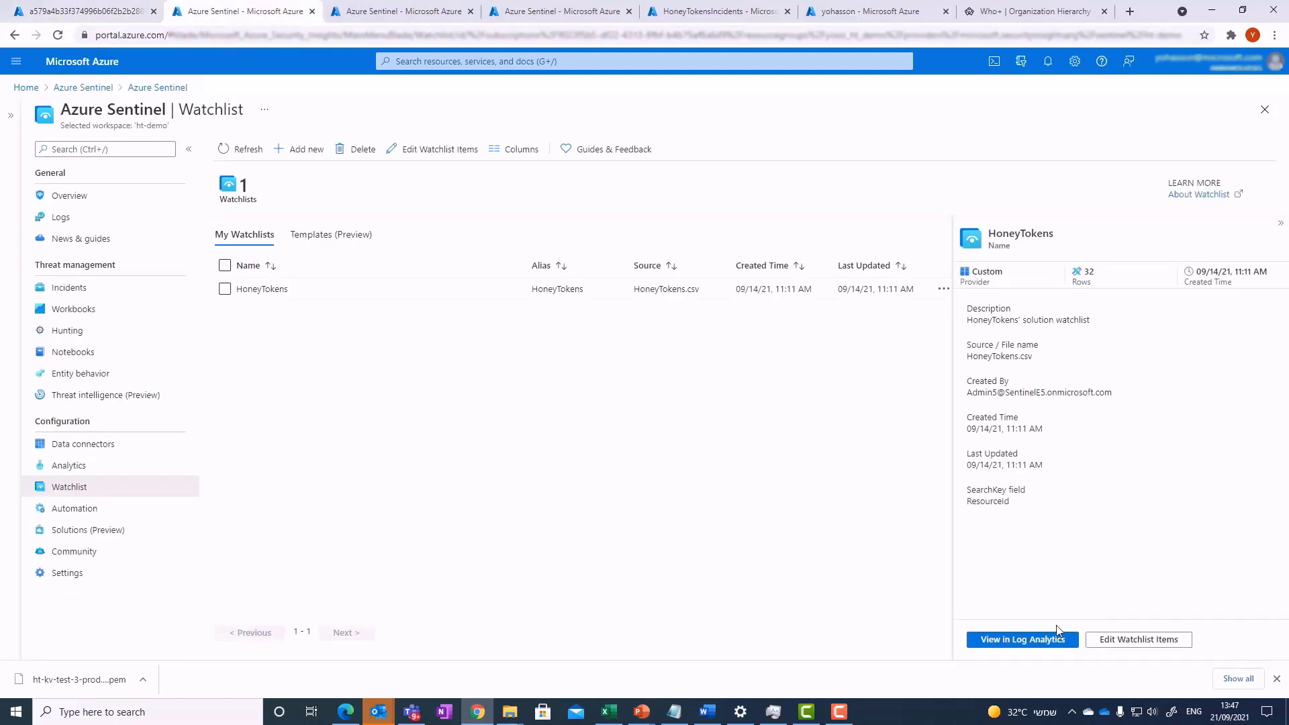
- Confirm prod-key6 appears in the HoneyTokens watchlist items, then view the three HoneyTokens analytics rules
{"action": "left_click", "coordinate": [1113, 639]}
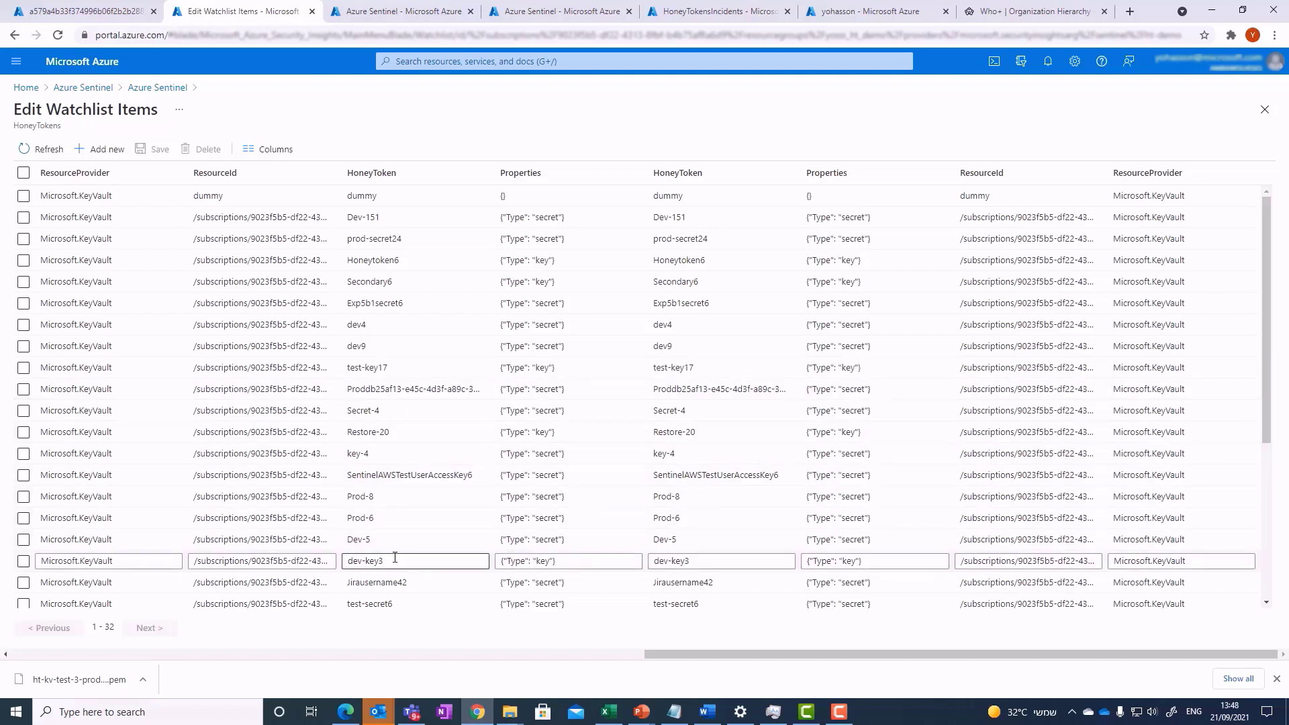
{"action": "scroll", "coordinate": [381, 537], "scroll_direction": "down", "scroll_amount": 2}
{"action": "scroll", "coordinate": [380, 540], "scroll_direction": "down", "scroll_amount": 2}
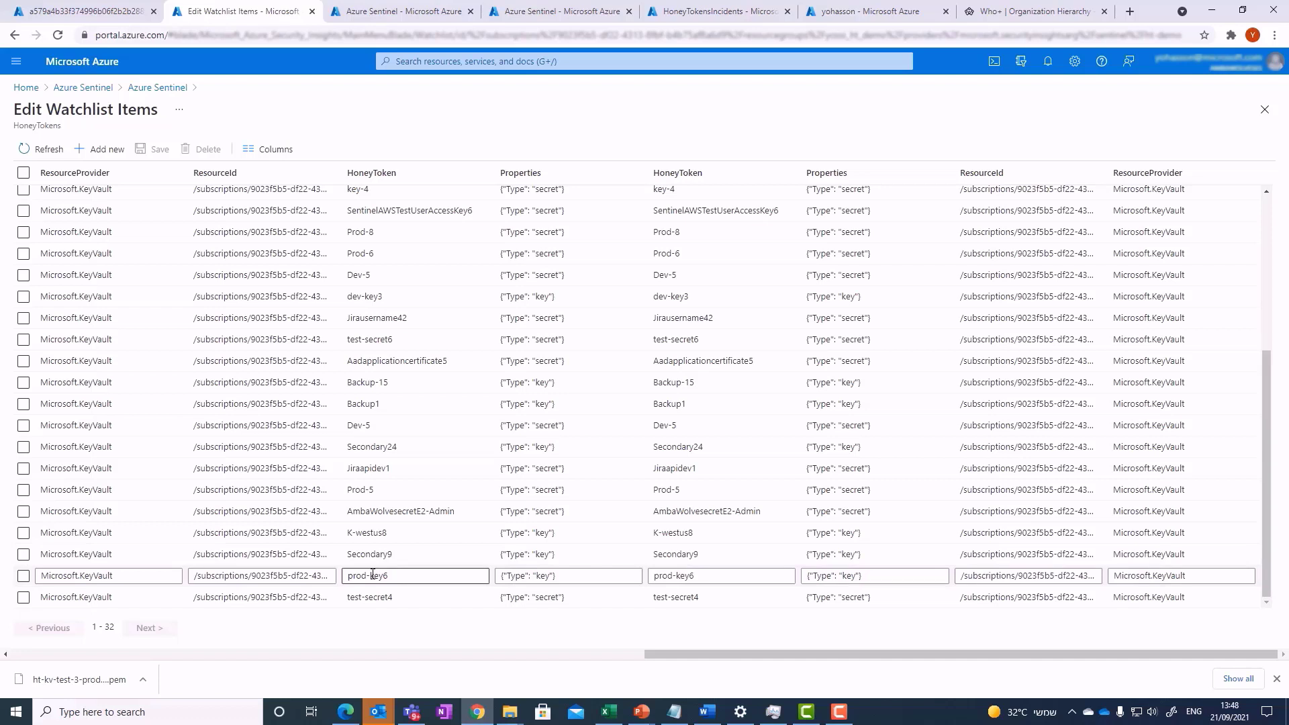
{"action": "key", "text": "ctrl+Tab"}
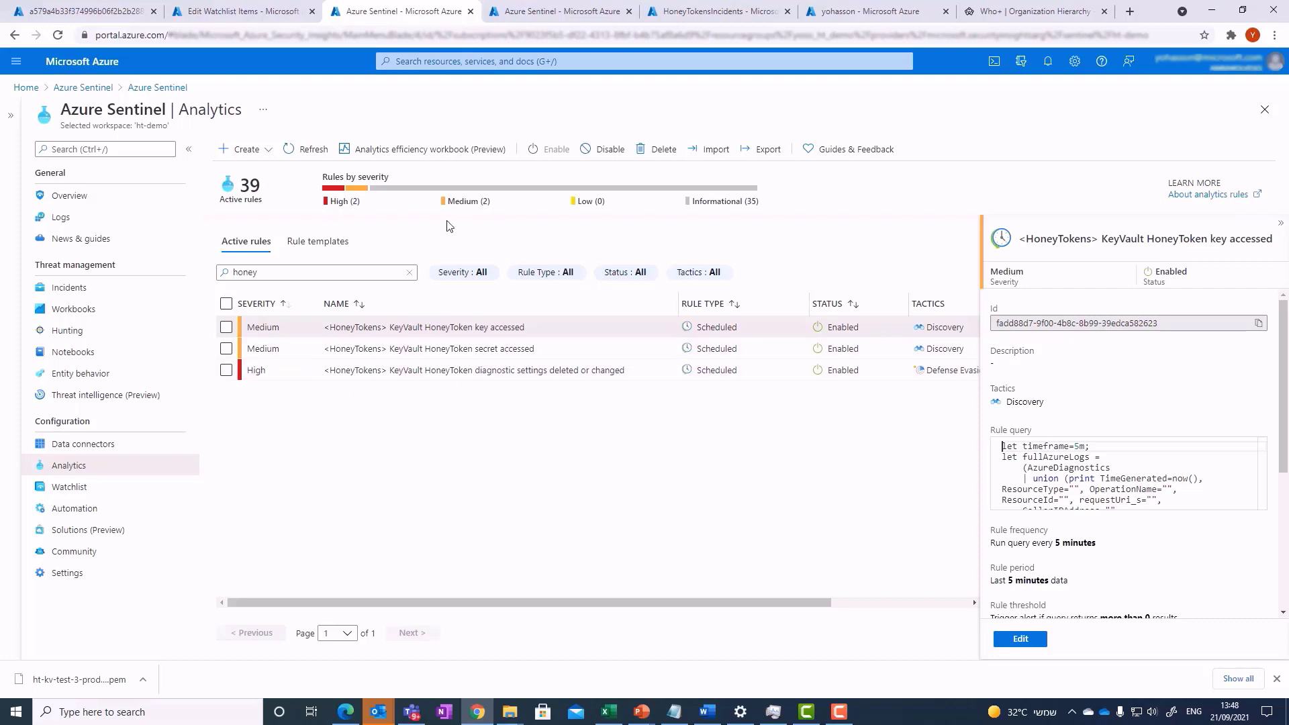
- Open the full details of incident 9, KeyVault HoneyToken key accessed, from the incidents list
{"action": "left_click", "coordinate": [554, 12]}
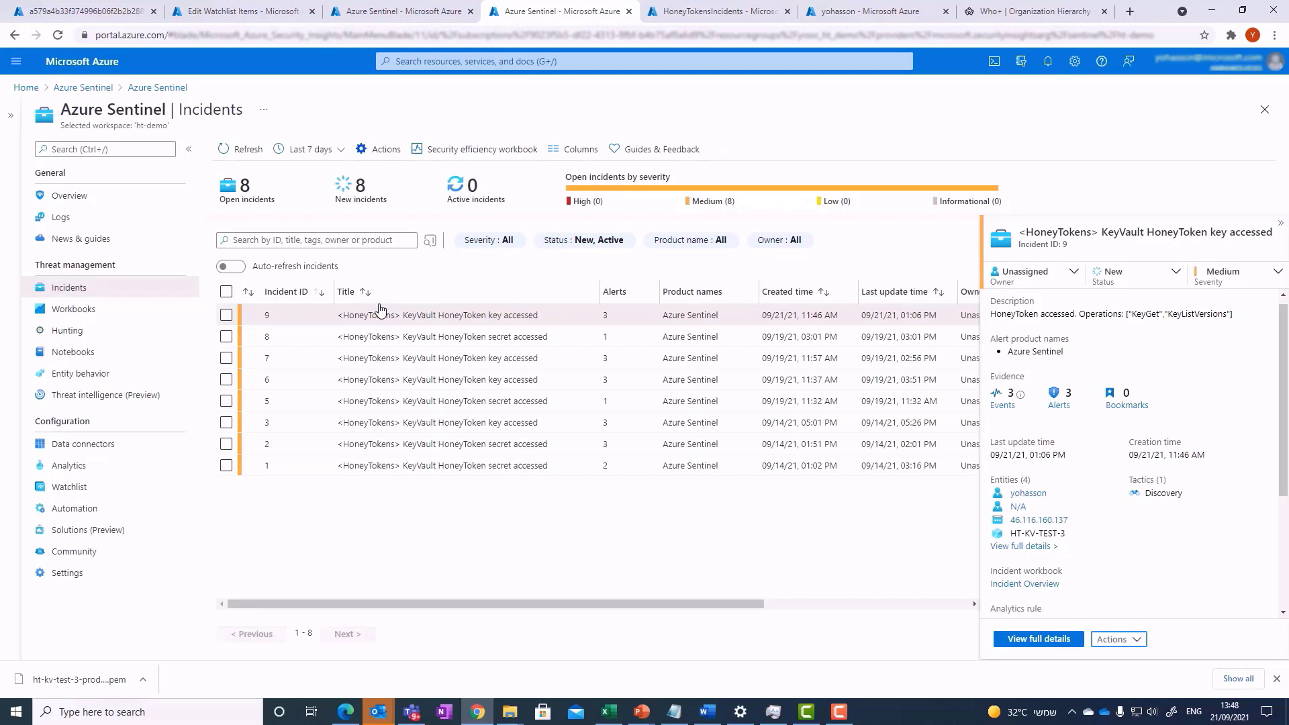
{"action": "left_click", "coordinate": [1027, 640]}
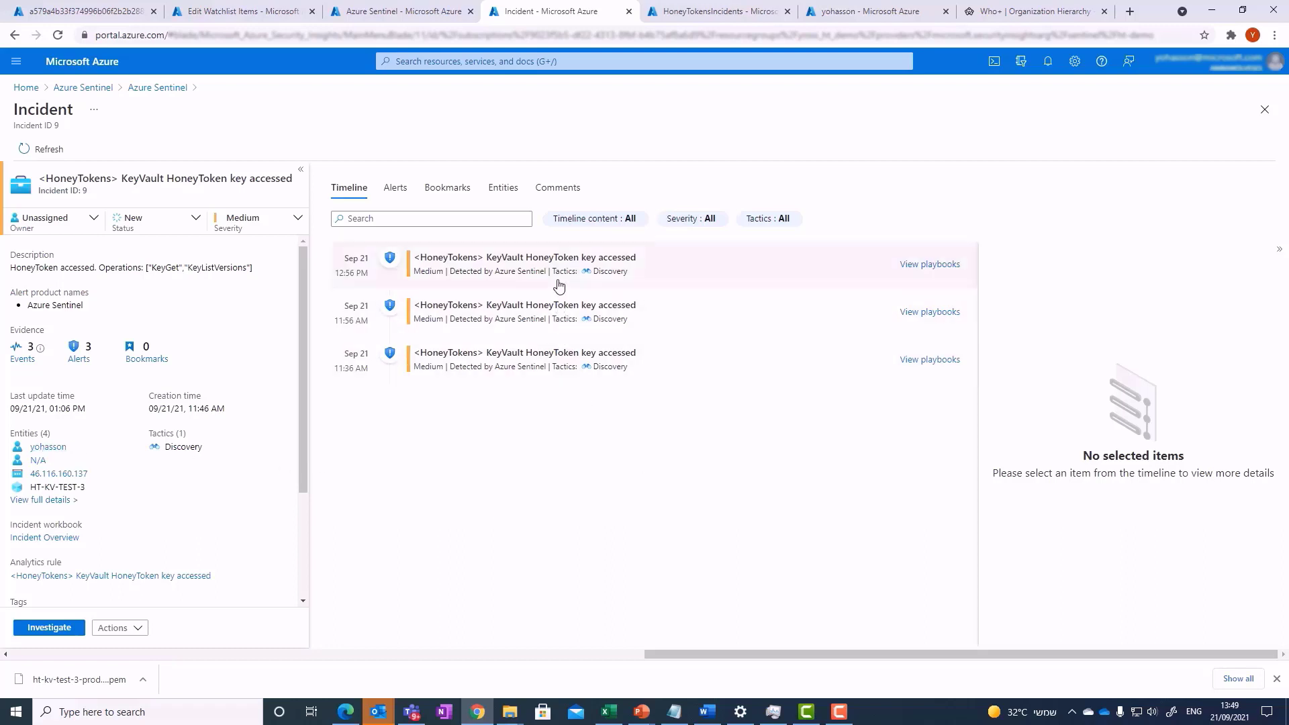
- Check that the newest alert's custom details name PROD-KEY6, then go to the HoneyTokensIncidents workbook
{"action": "left_click", "coordinate": [595, 274]}
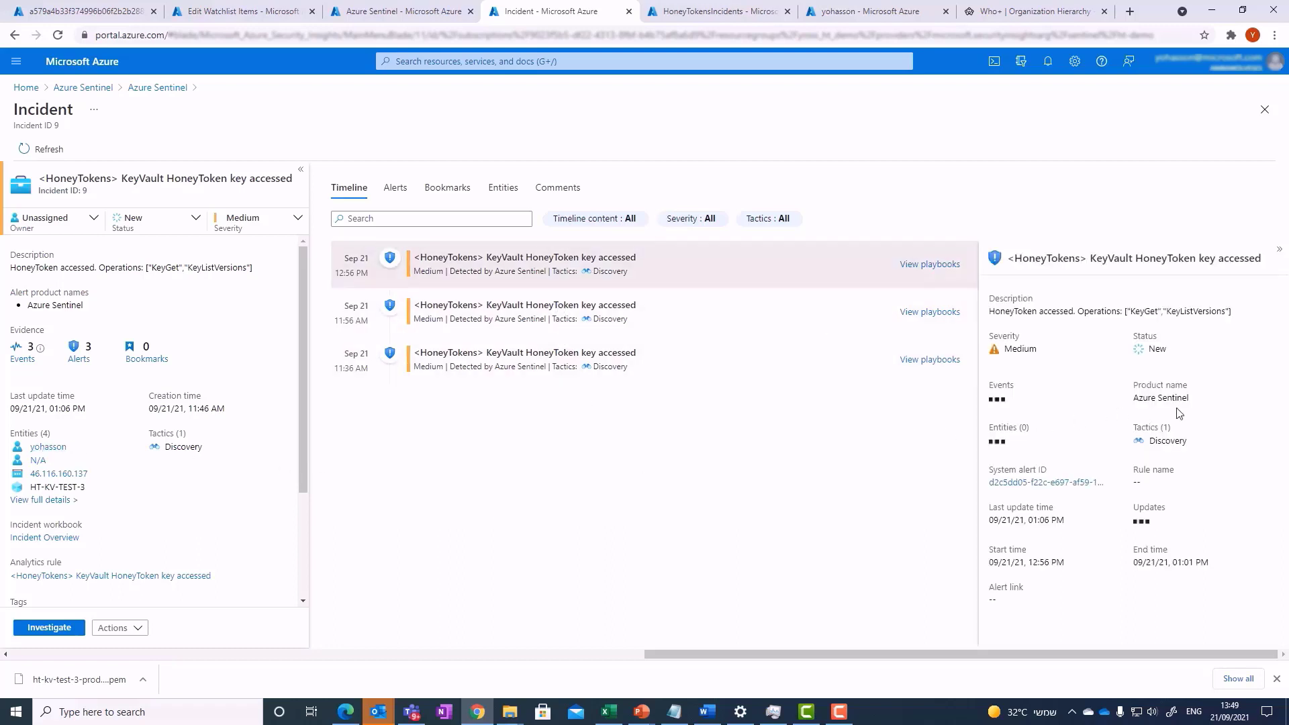
{"action": "scroll", "coordinate": [1123, 573], "scroll_direction": "down", "scroll_amount": 2}
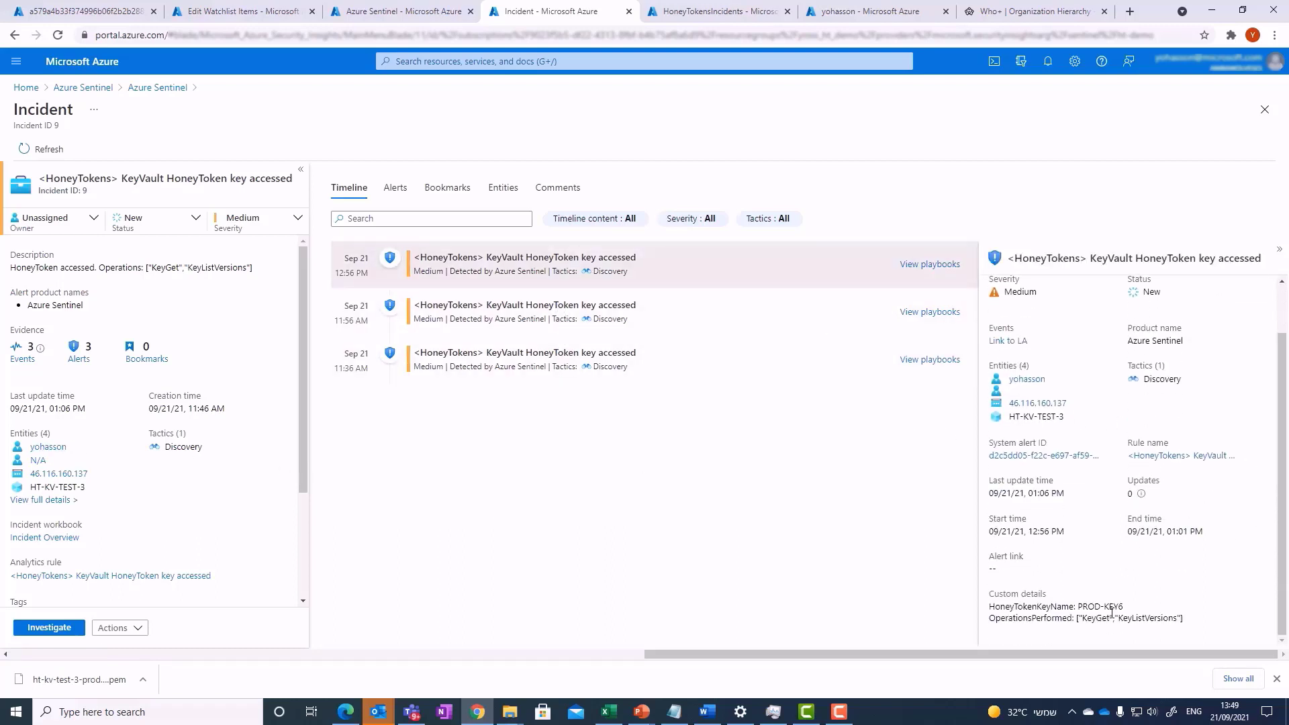
{"action": "left_click_drag", "start_coordinate": [1124, 605], "coordinate": [1085, 604]}
{"action": "left_click", "coordinate": [705, 13]}
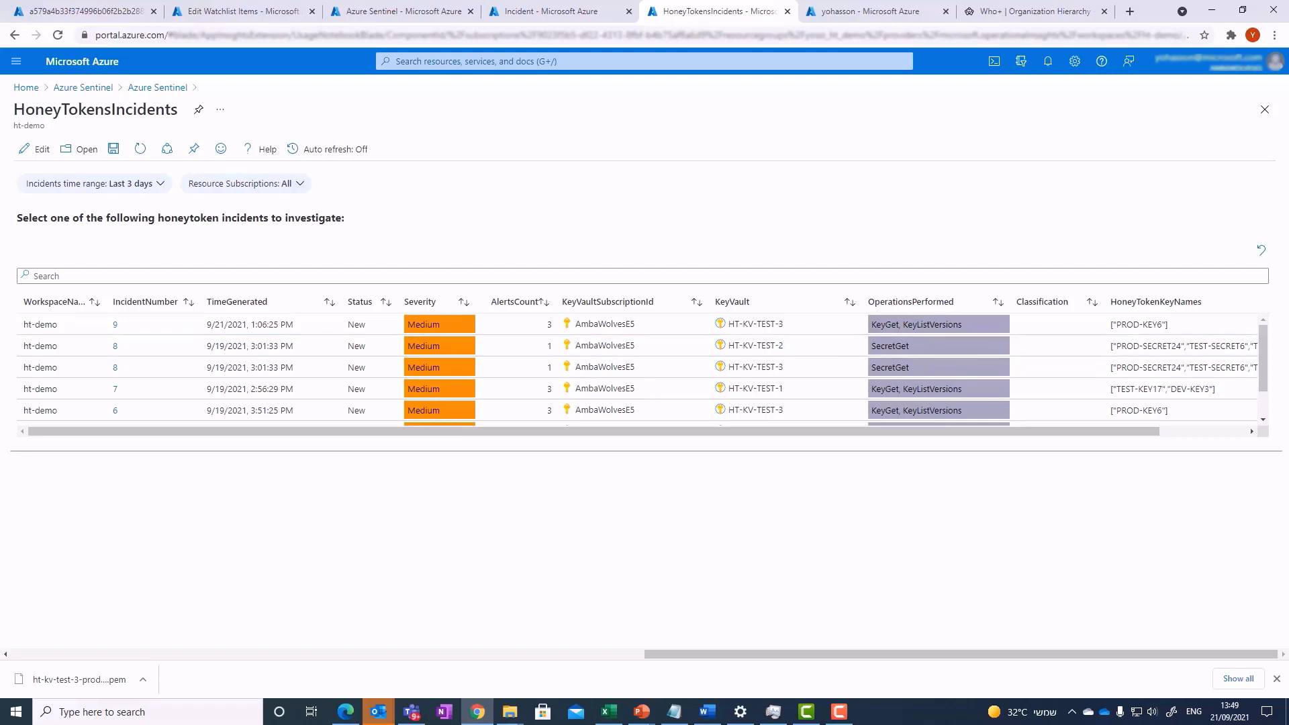
- Select incident 9 in the workbook and list all activity of its account entity
{"action": "left_click", "coordinate": [45, 324]}
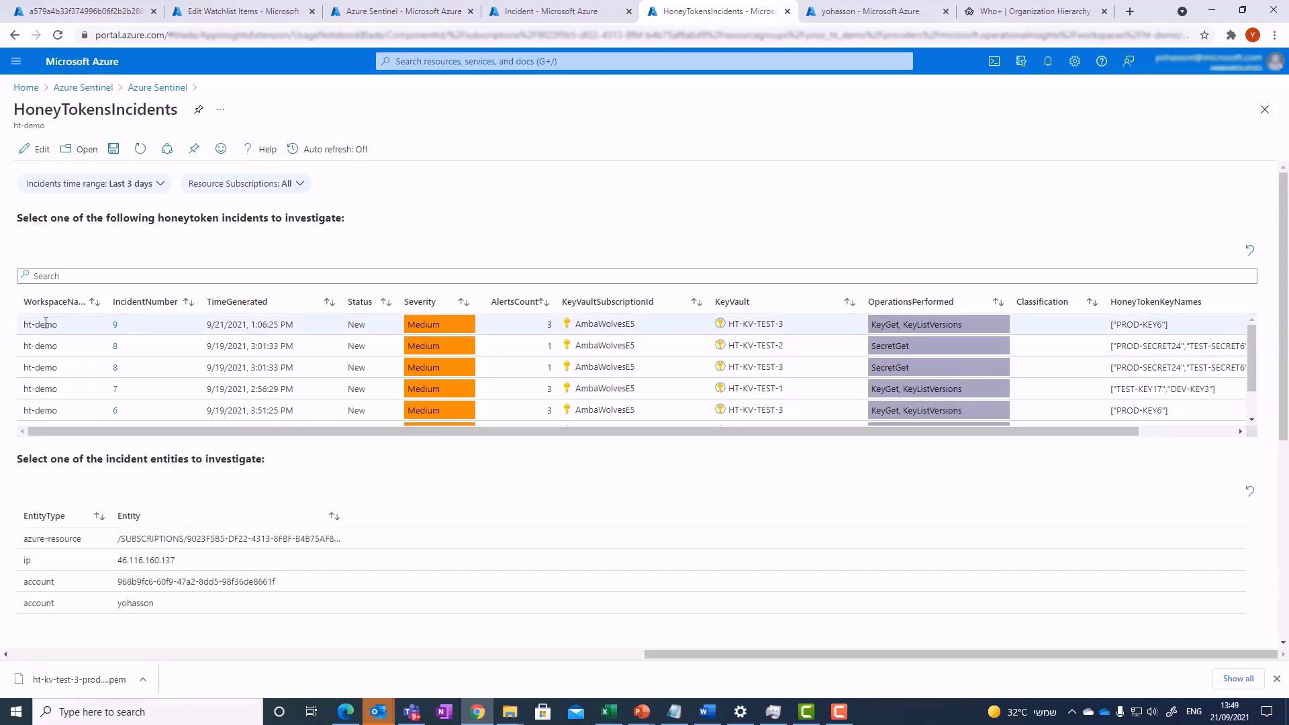
{"action": "left_click", "coordinate": [44, 604]}
{"action": "scroll", "coordinate": [86, 591], "scroll_direction": "down", "scroll_amount": 3}
{"action": "scroll", "coordinate": [603, 453], "scroll_direction": "down", "scroll_amount": 1}
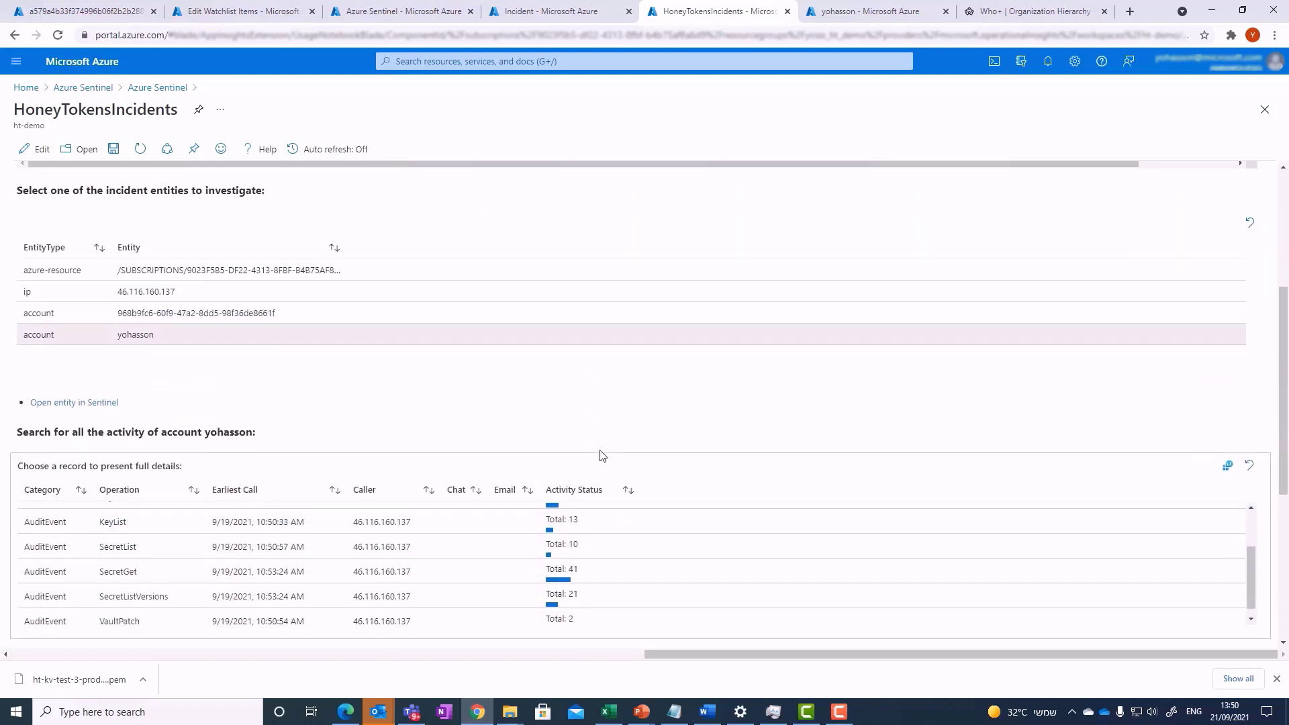
{"action": "scroll", "coordinate": [294, 533], "scroll_direction": "down", "scroll_amount": 1}
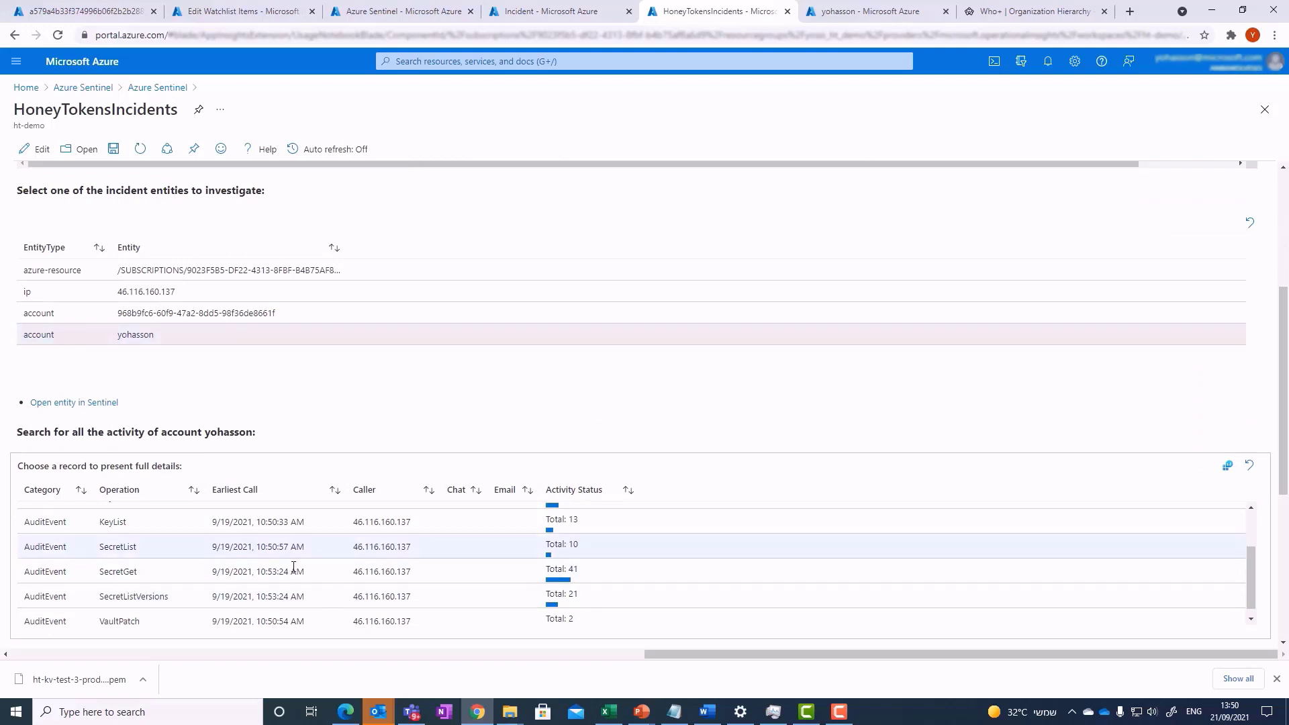
{"action": "scroll", "coordinate": [318, 572], "scroll_direction": "down", "scroll_amount": 1}
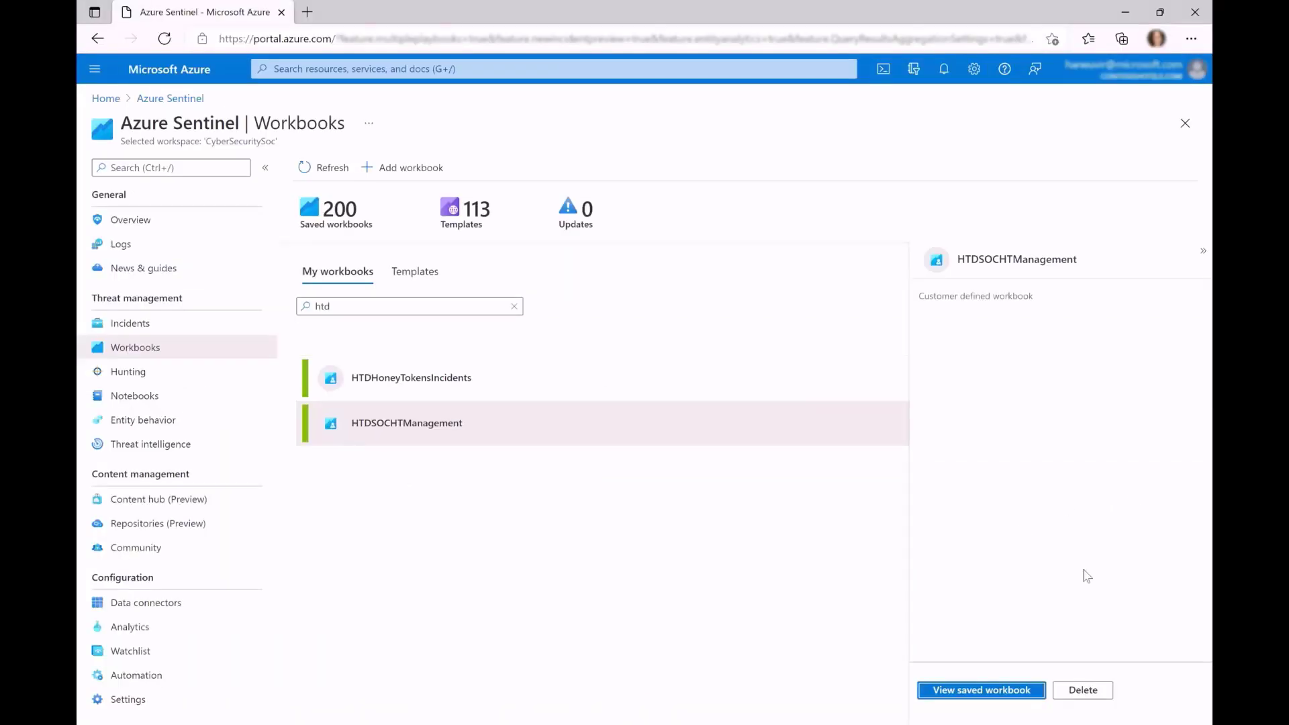
- In the HTDSOCHTManagement workbook's Azure Key Vault view, select NinjaKV under CyberSecSOC
{"action": "left_click", "coordinate": [1011, 692]}
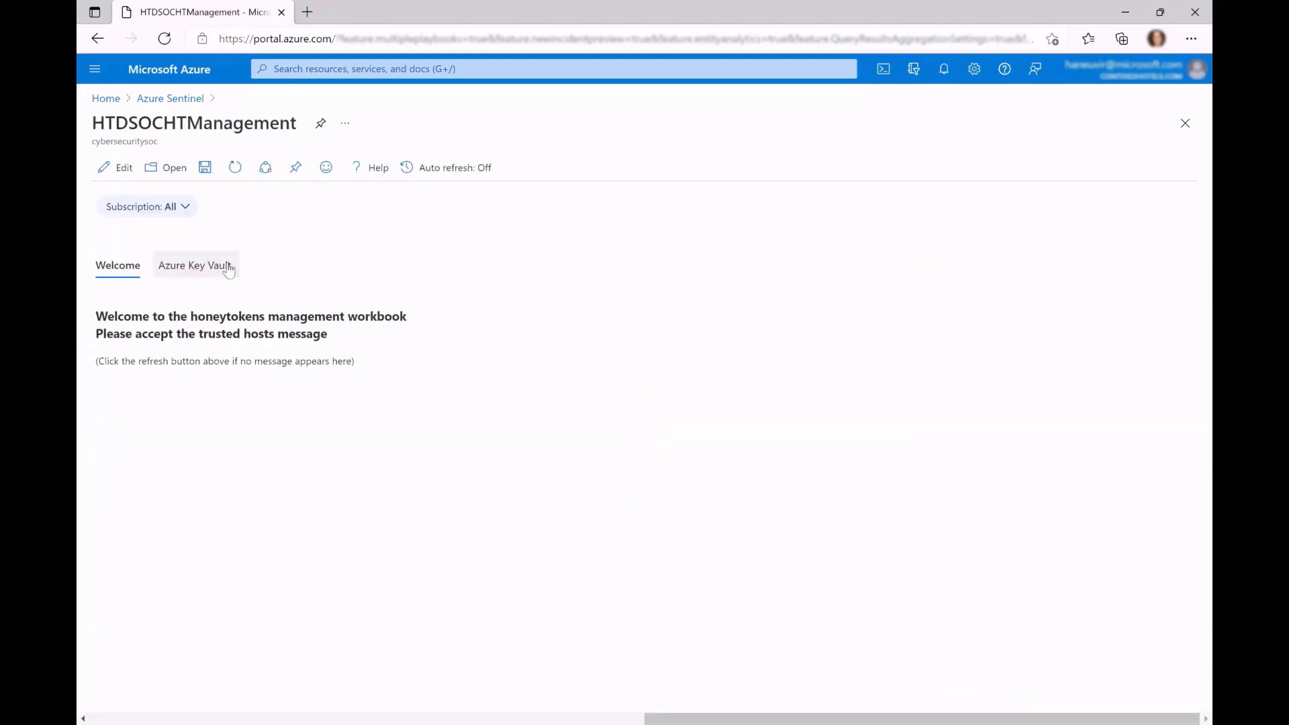
{"action": "left_click", "coordinate": [227, 267]}
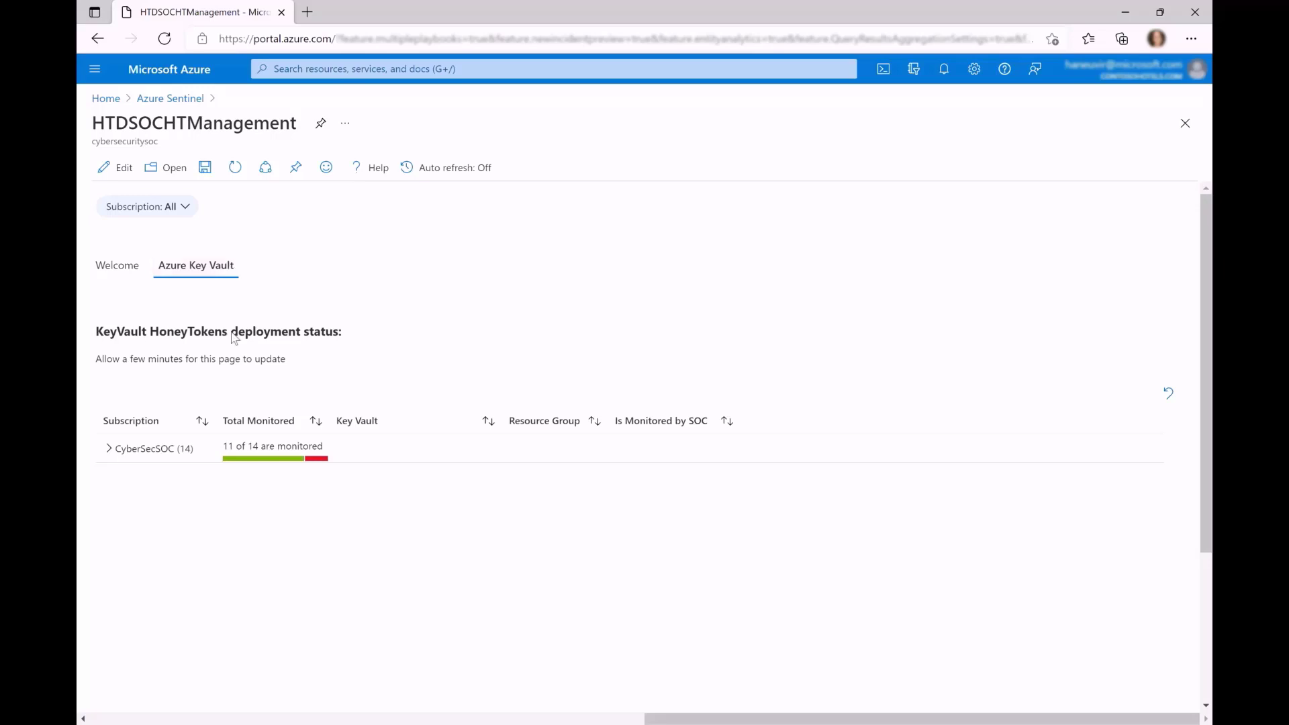
{"action": "left_click", "coordinate": [112, 450]}
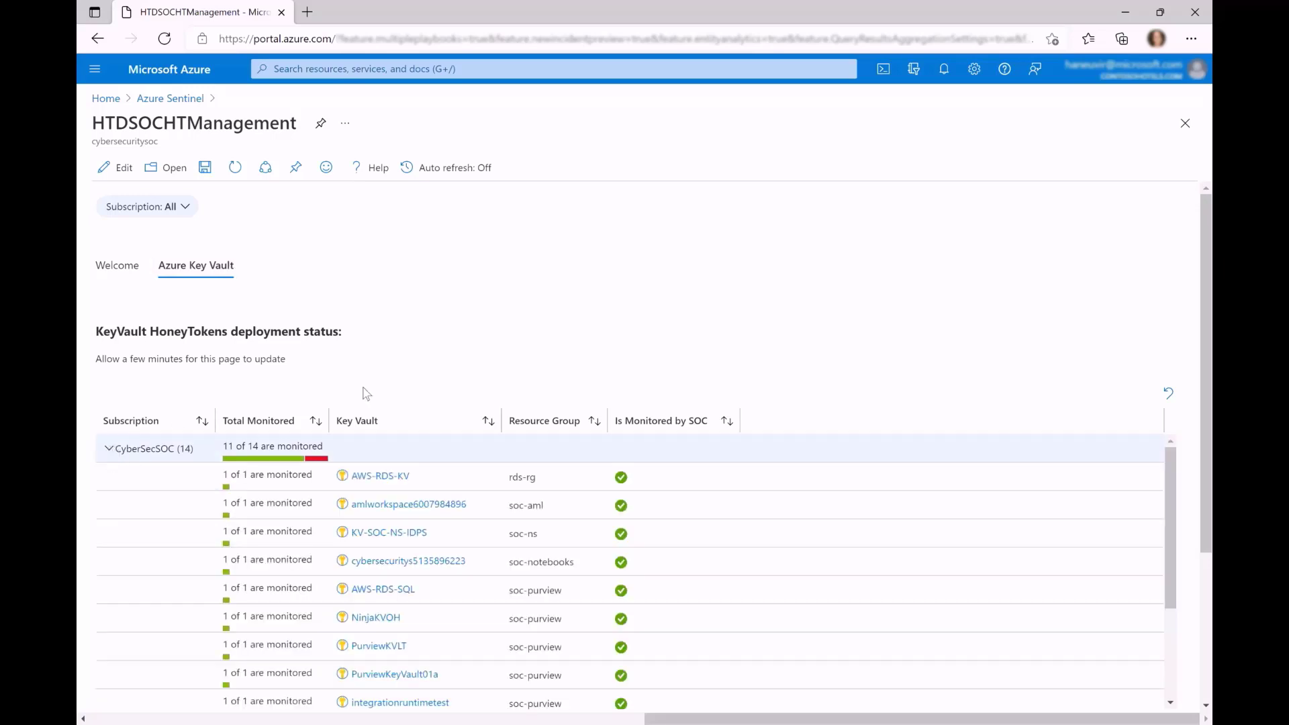
{"action": "scroll", "coordinate": [1135, 505], "scroll_direction": "down", "scroll_amount": 3}
{"action": "scroll", "coordinate": [1194, 516], "scroll_direction": "down", "scroll_amount": 3}
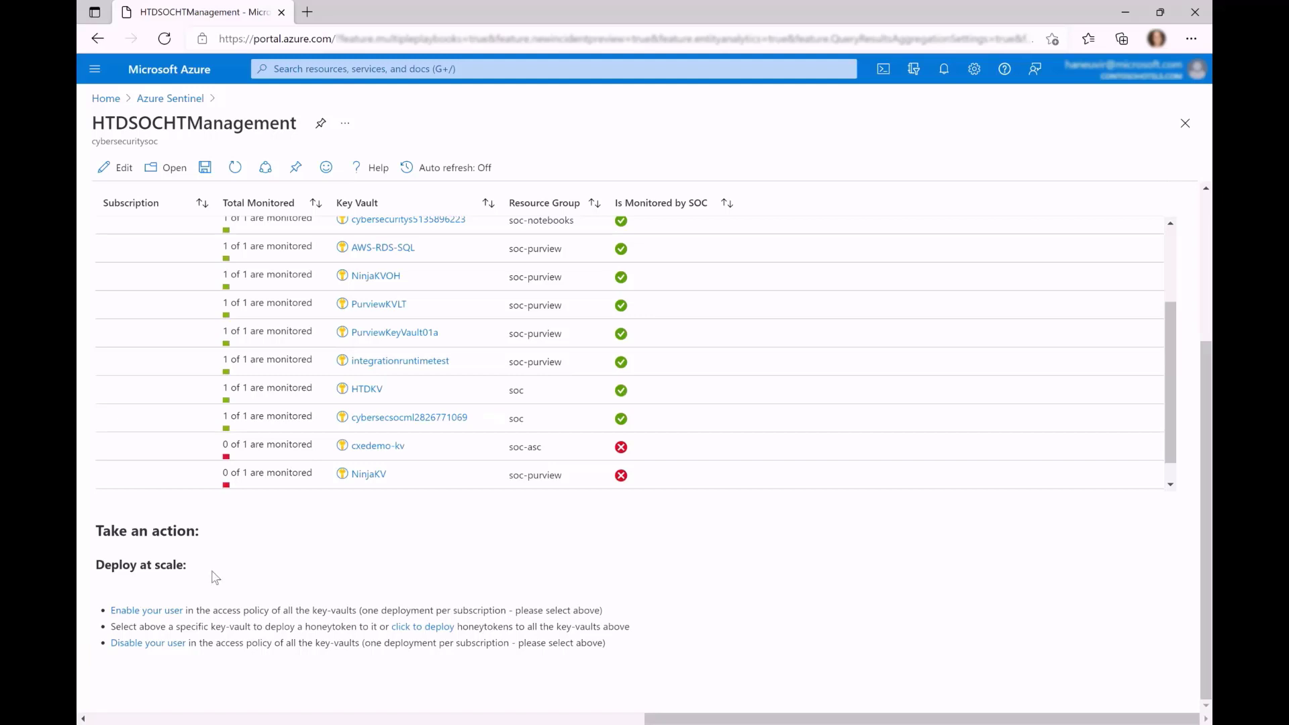
{"action": "left_click", "coordinate": [453, 484]}
{"action": "scroll", "coordinate": [726, 553], "scroll_direction": "down", "scroll_amount": 1}
{"action": "scroll", "coordinate": [725, 553], "scroll_direction": "down", "scroll_amount": 3}
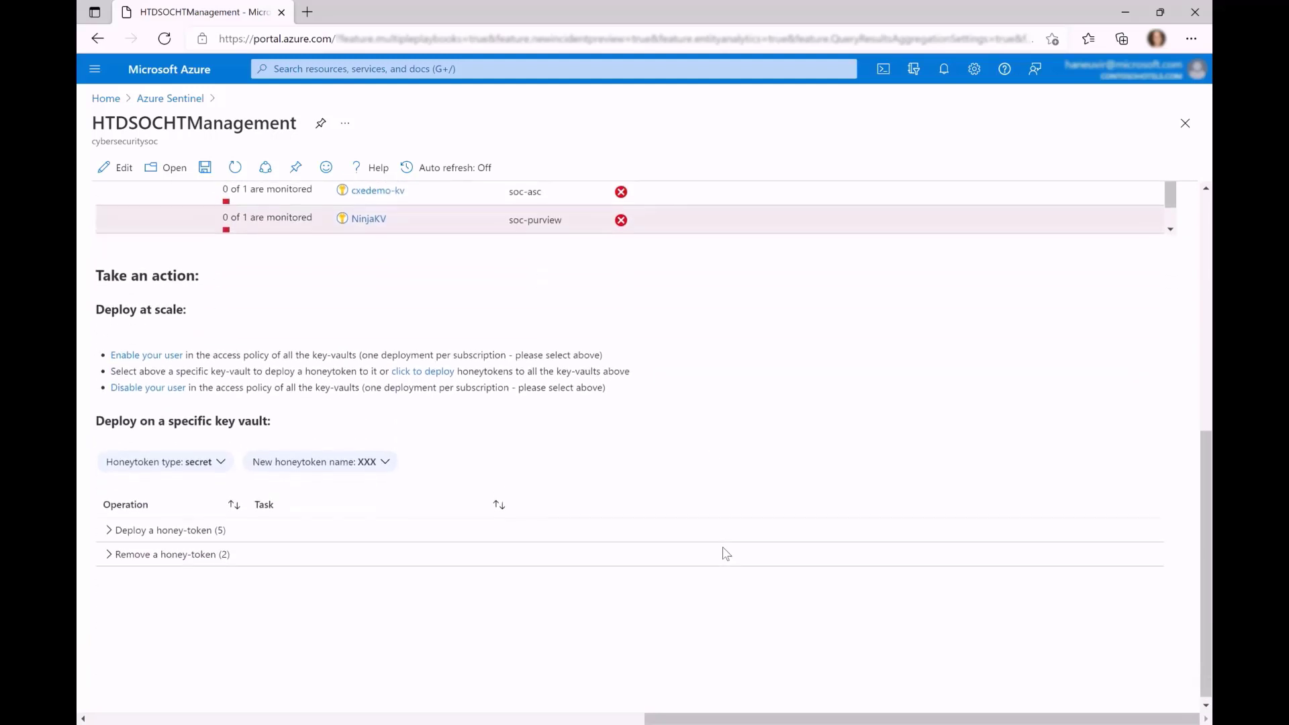
- Rename the new honeytoken from XXX to 'honey' and expand the Deploy a honey-token tasks
{"action": "left_click", "coordinate": [395, 457]}
{"action": "double_click", "coordinate": [397, 465]}
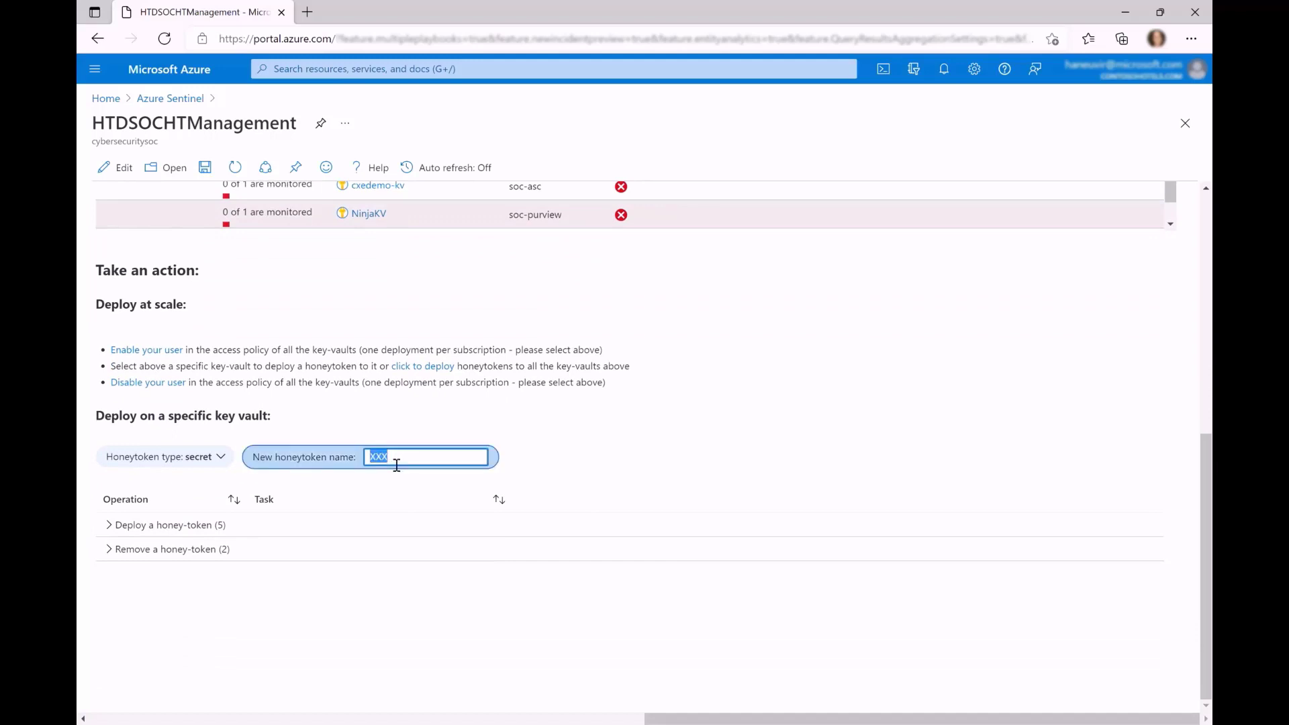
{"action": "type", "text": "honey"}
{"action": "left_click", "coordinate": [574, 470]}
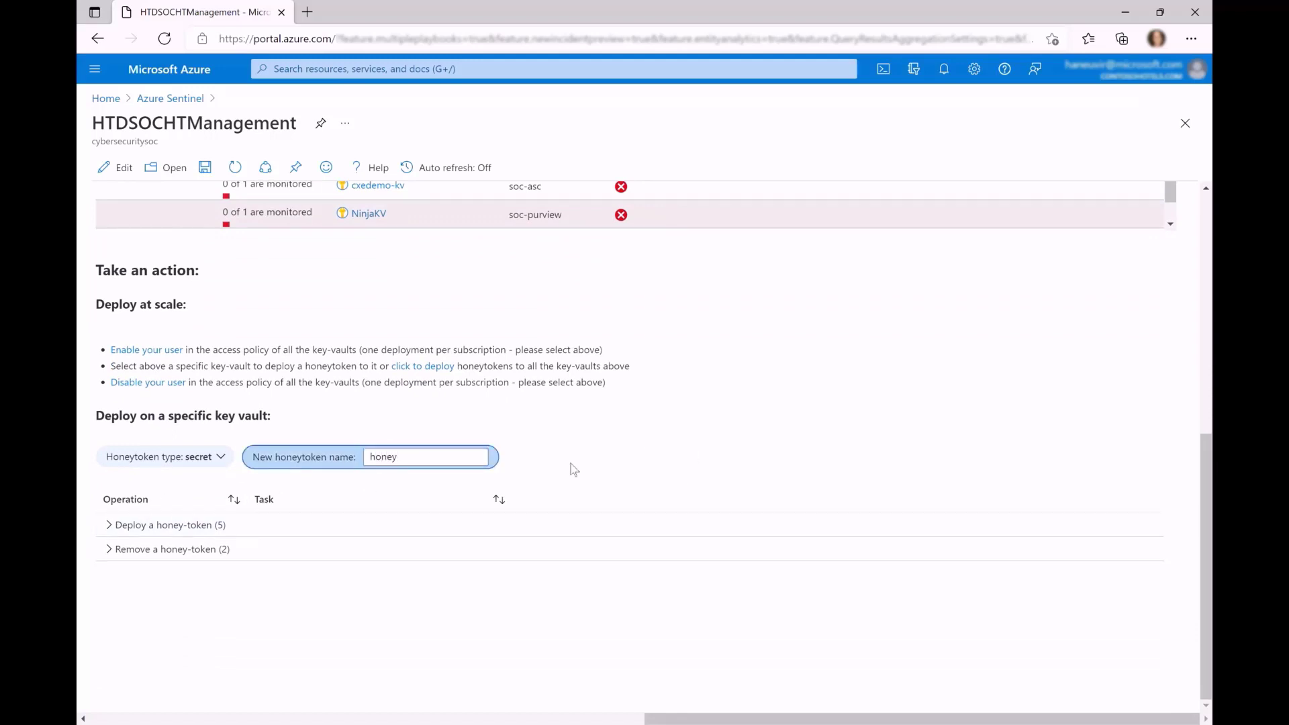
{"action": "left_click", "coordinate": [118, 527]}
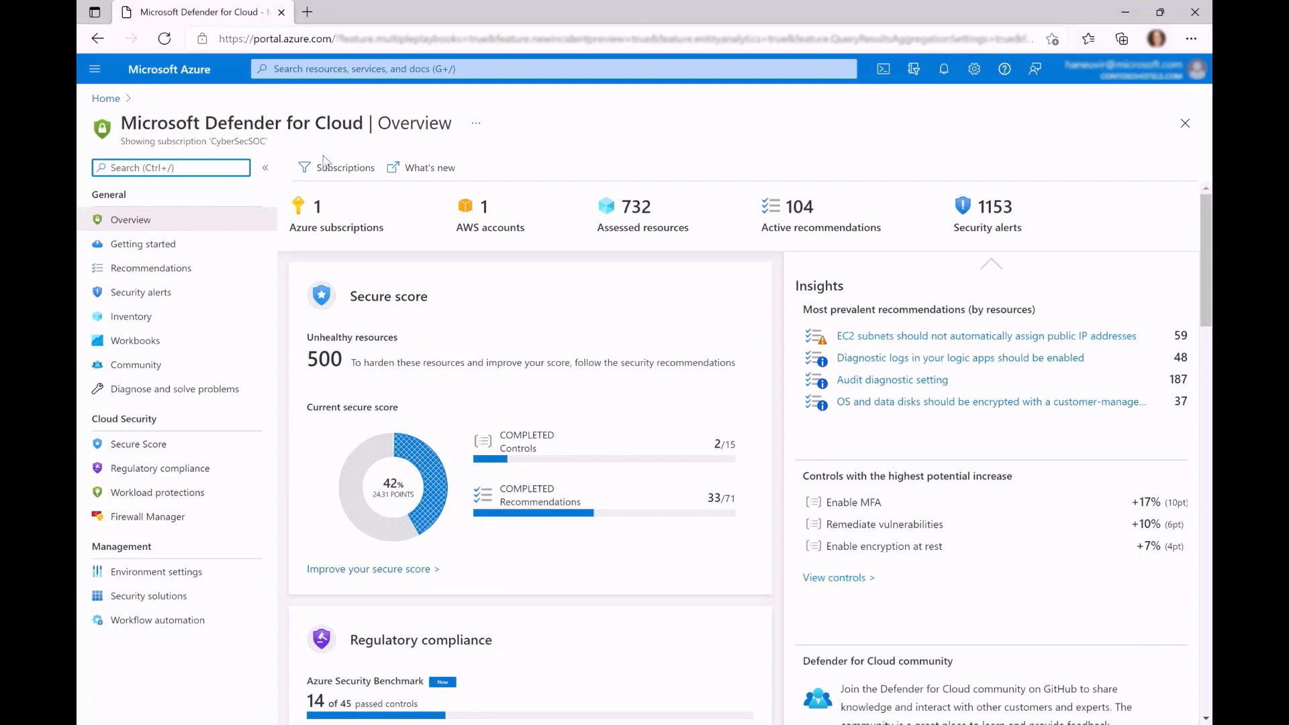
- Find the KeyVault HoneyTokens custom recommendation and expand its remediation steps
{"action": "left_click", "coordinate": [159, 272]}
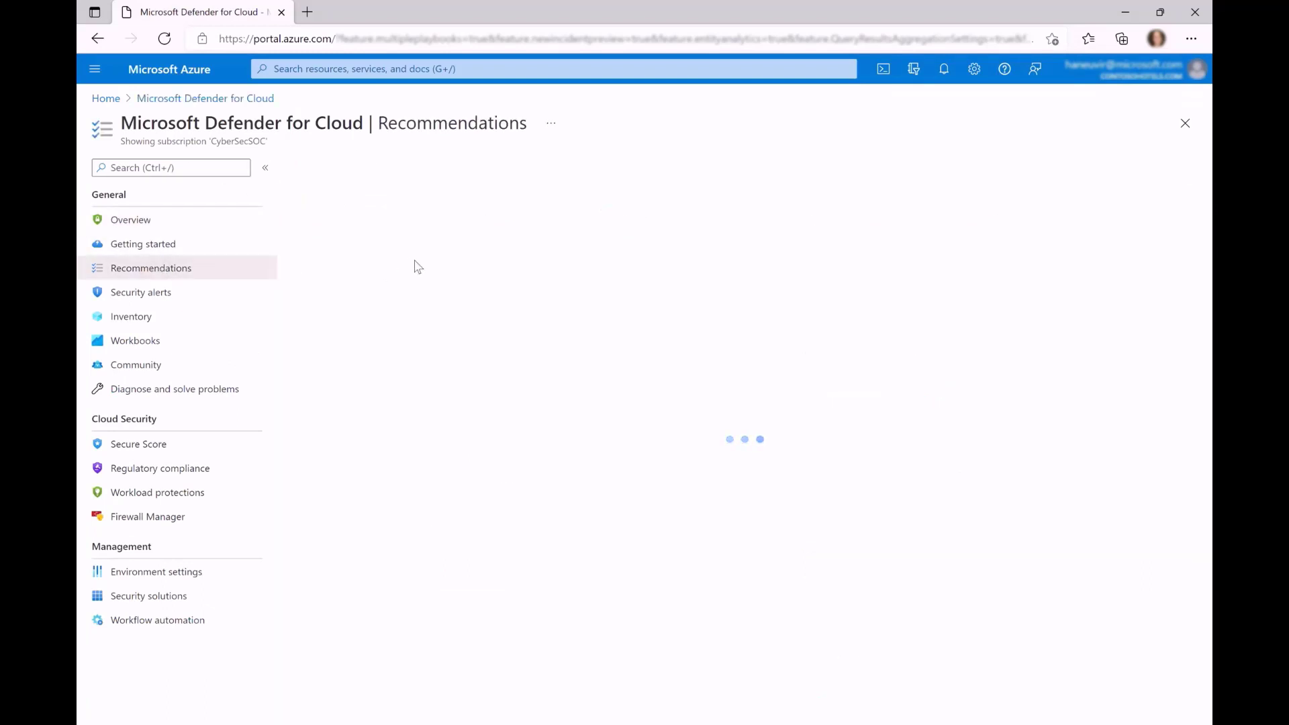
{"action": "scroll", "coordinate": [594, 353], "scroll_direction": "down", "scroll_amount": 3}
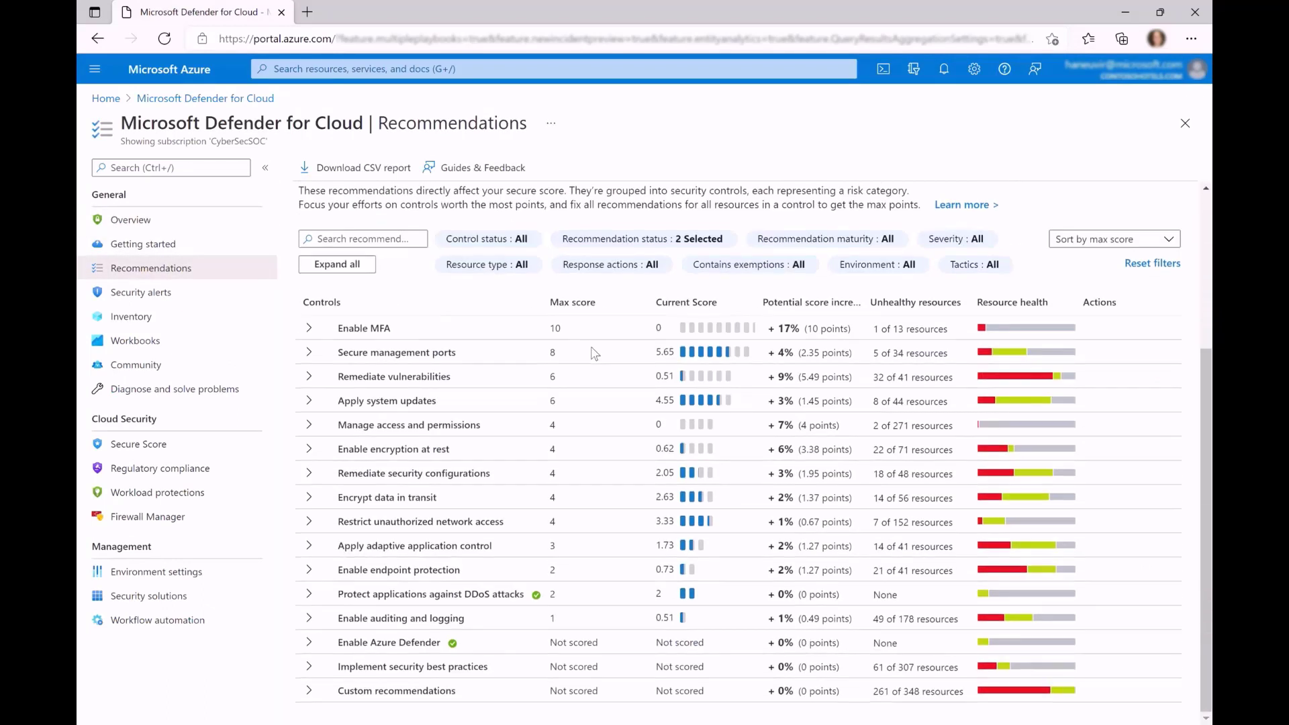
{"action": "left_click", "coordinate": [310, 691]}
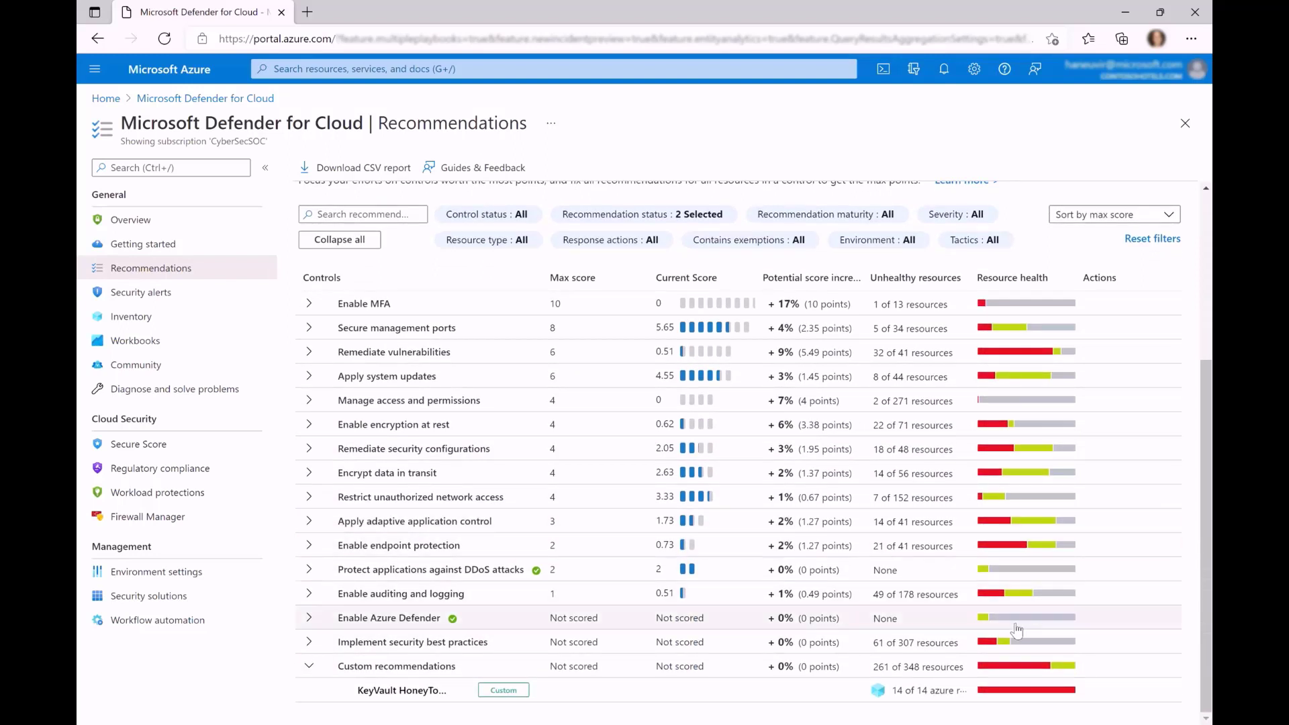
{"action": "left_click", "coordinate": [843, 692]}
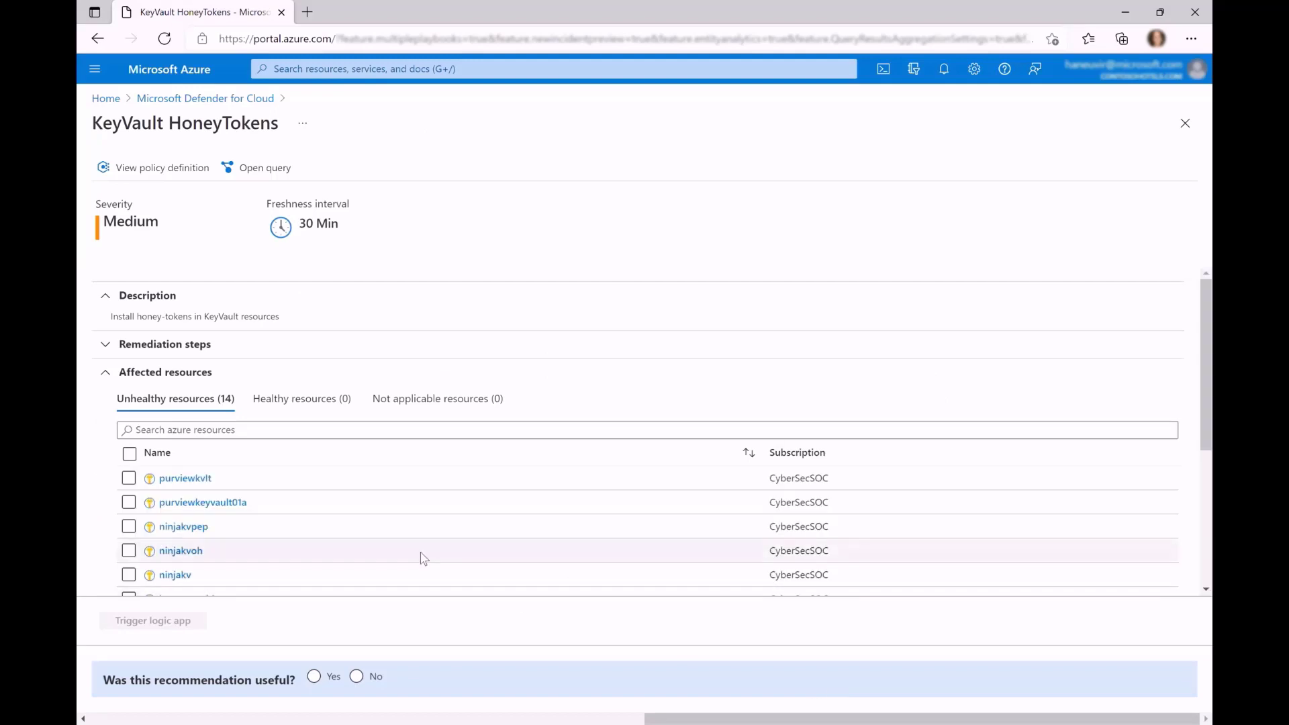
{"action": "left_click", "coordinate": [113, 346]}
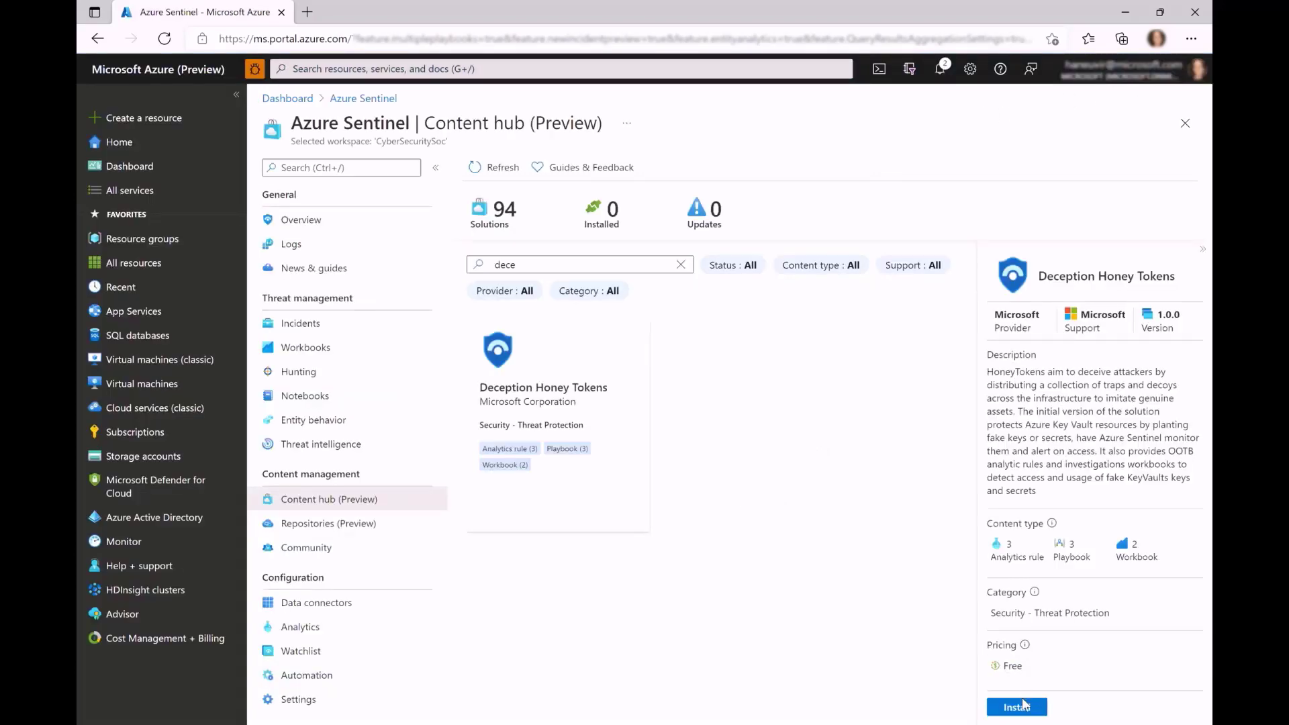
- Install Deception Honey Tokens from Content hub and start creating the solution deployment
{"action": "left_click", "coordinate": [1027, 709]}
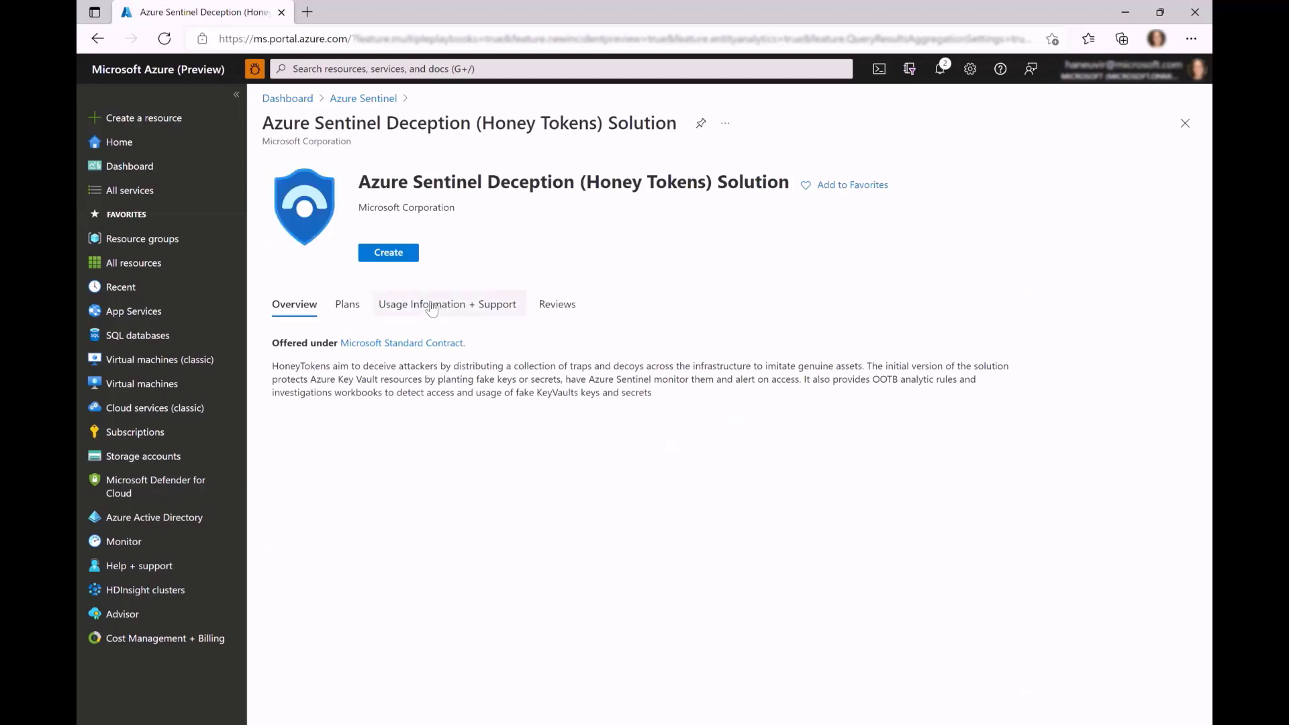
{"action": "left_click", "coordinate": [402, 257]}
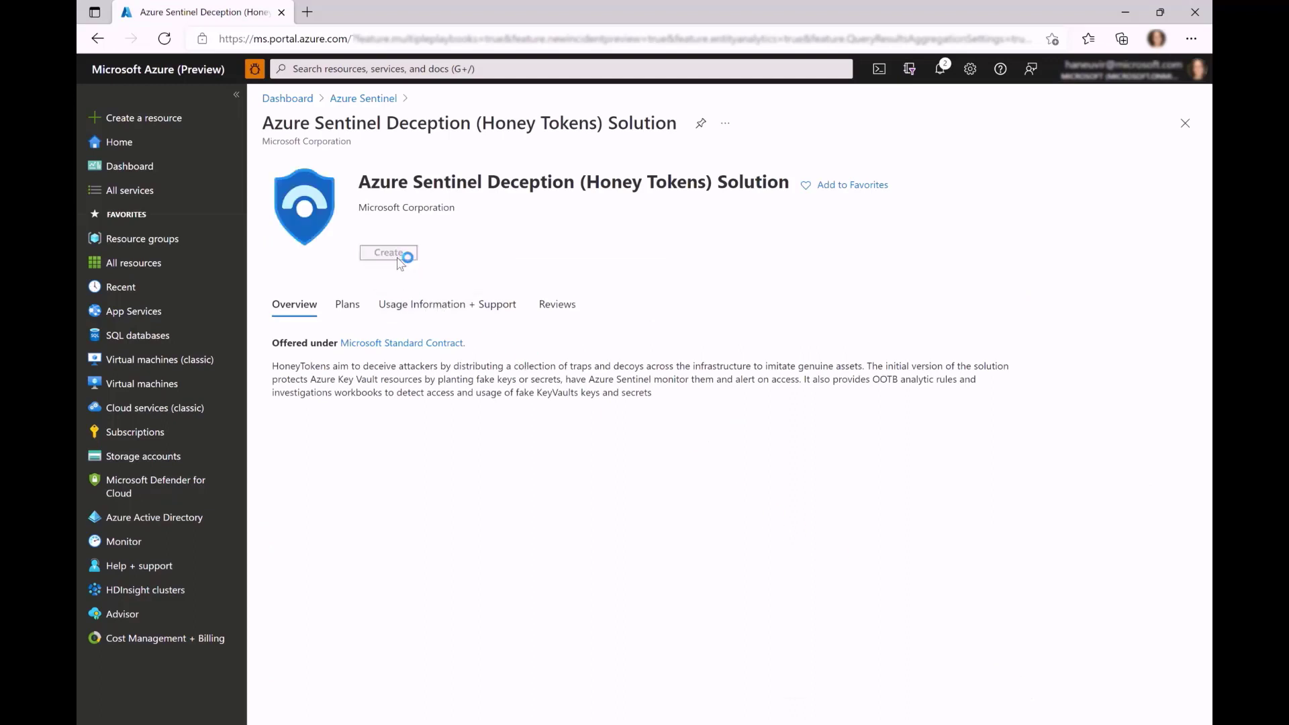